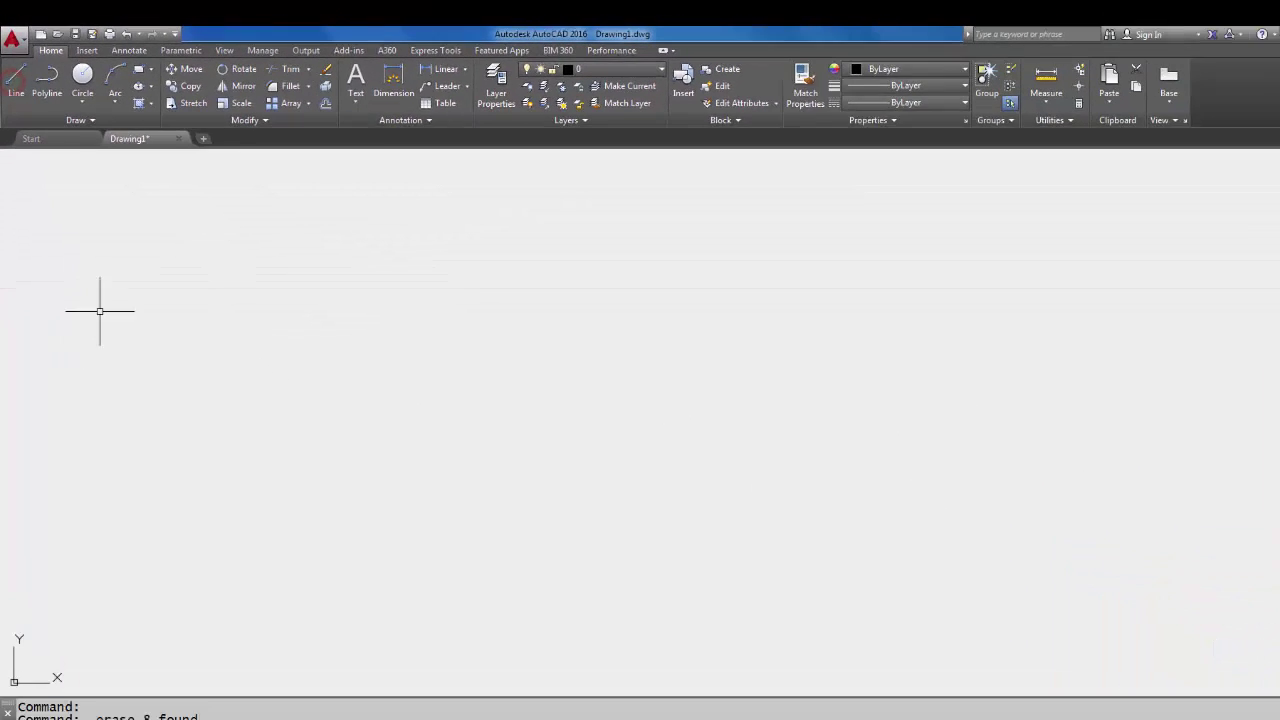
- Draw the first vertical LINE segment on the left, from a top point straight down
left_click(15, 77)
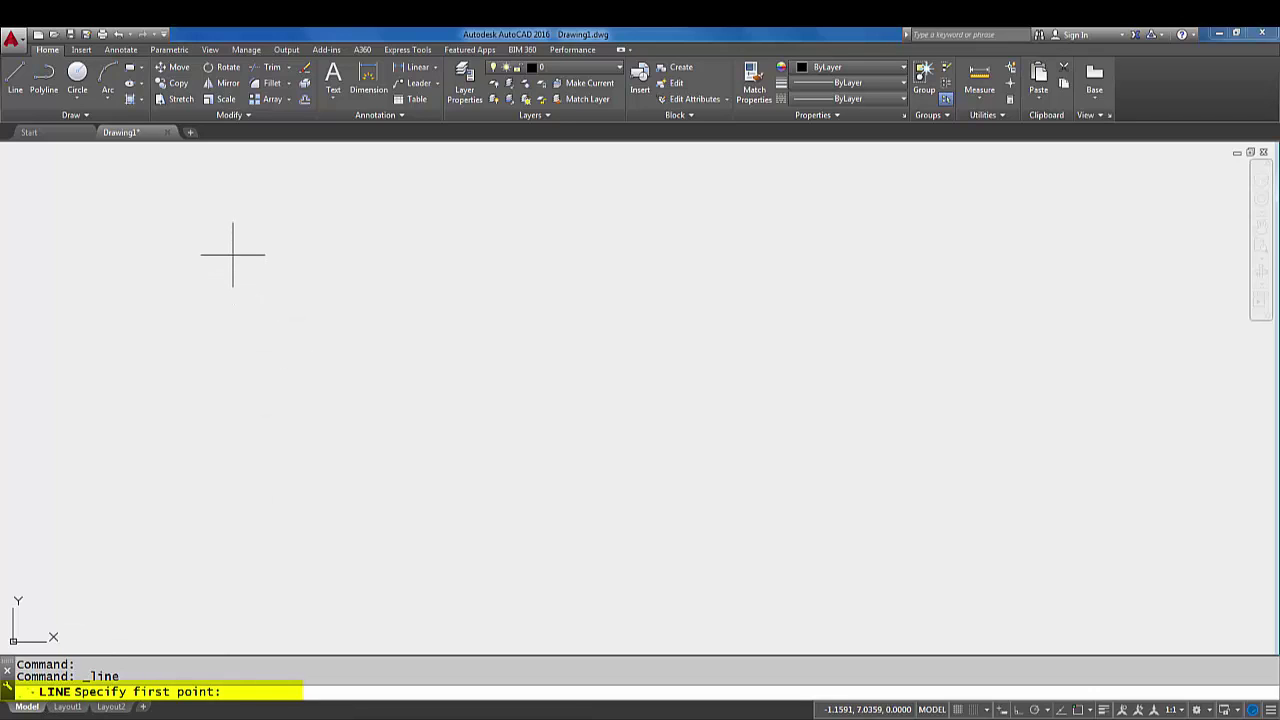
left_click(233, 254)
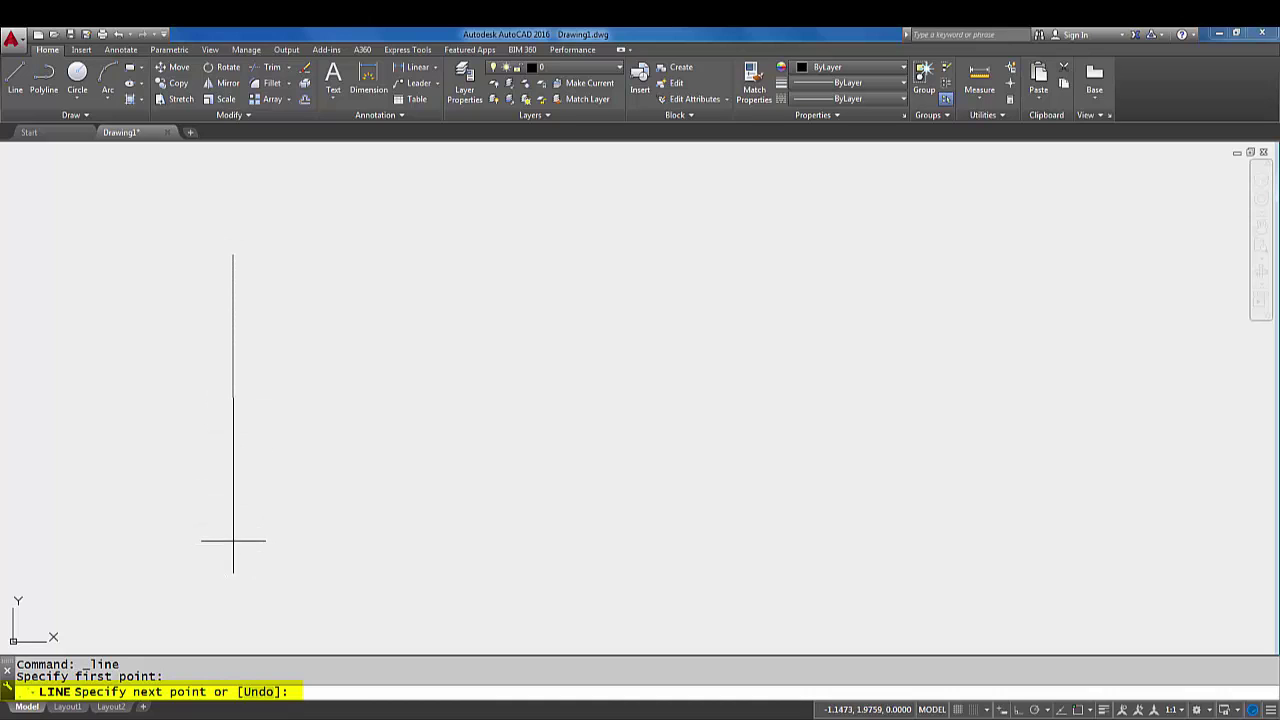
left_click(233, 540)
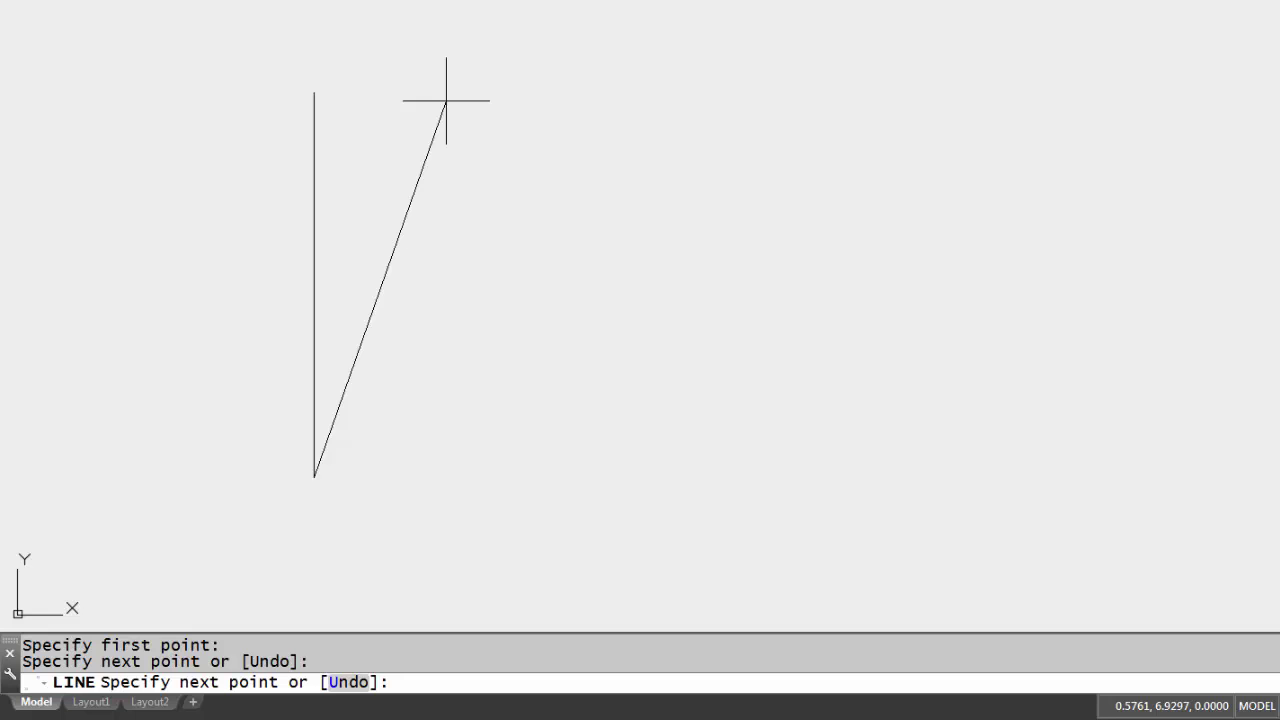
right_click(462, 165)
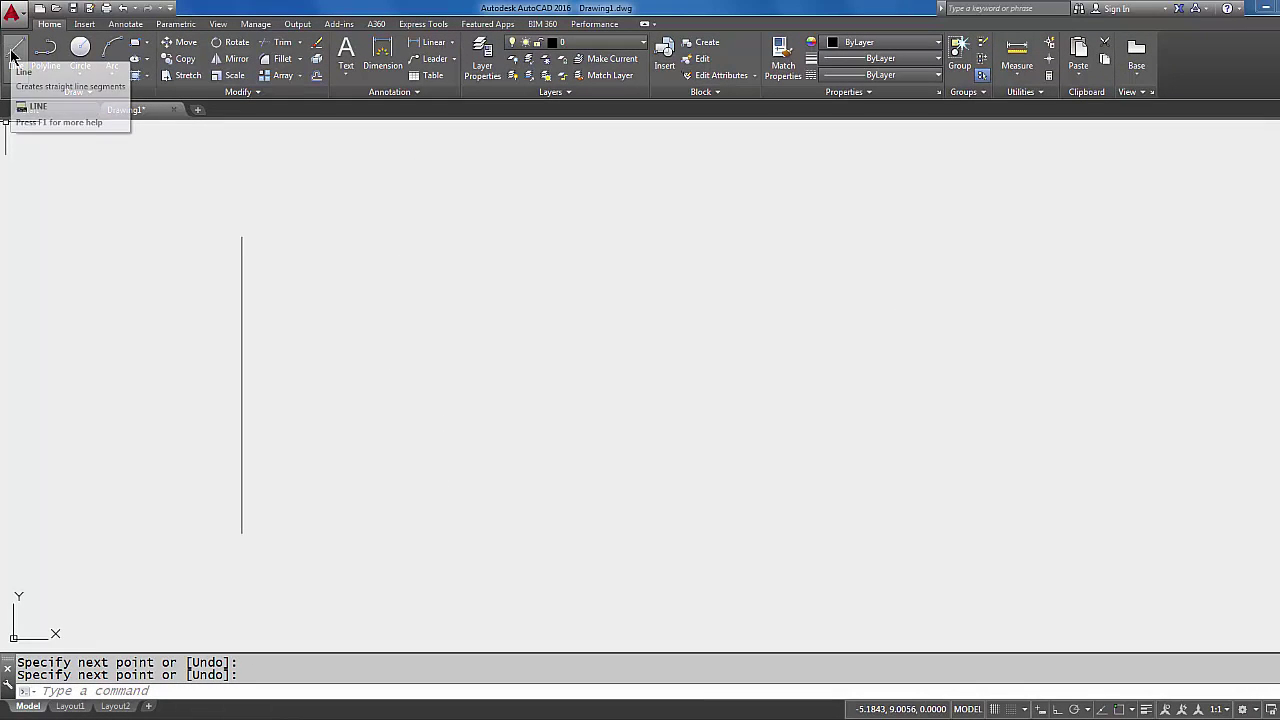
- Draw the second, third and fourth near-vertical lines side by side, each as its own LINE command
left_click(16, 52)
left_click(335, 233)
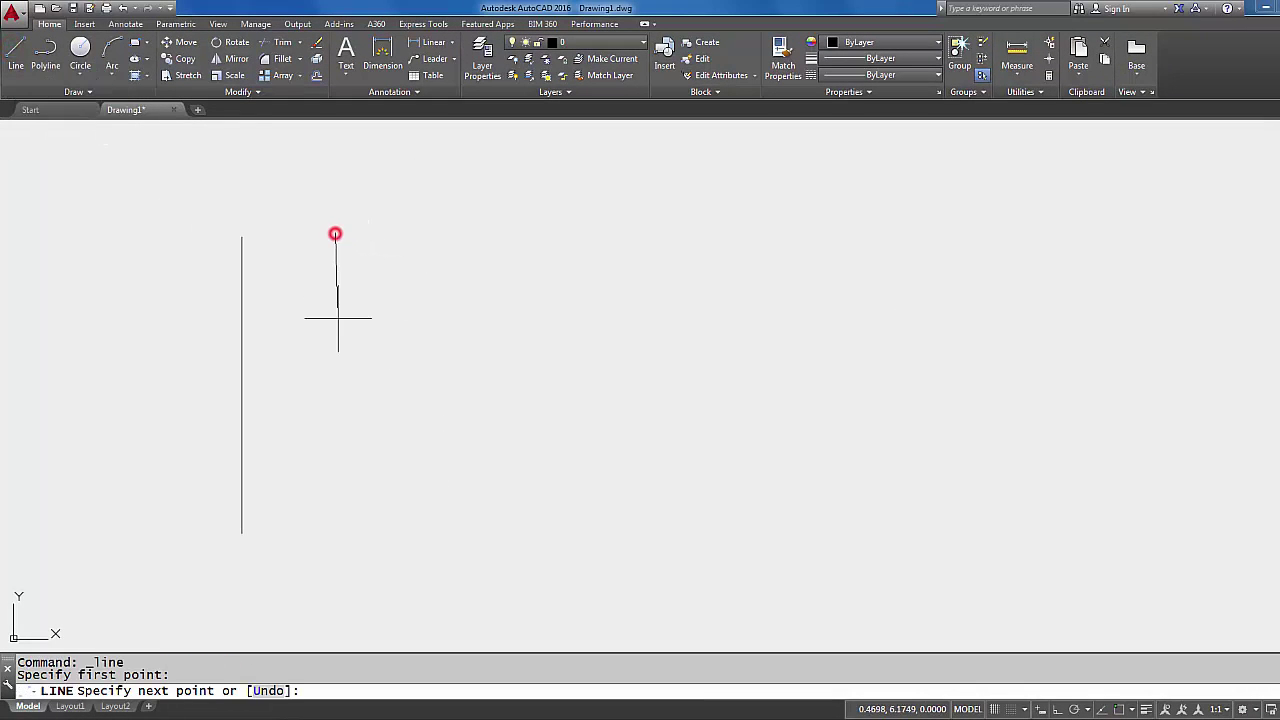
left_click(316, 525)
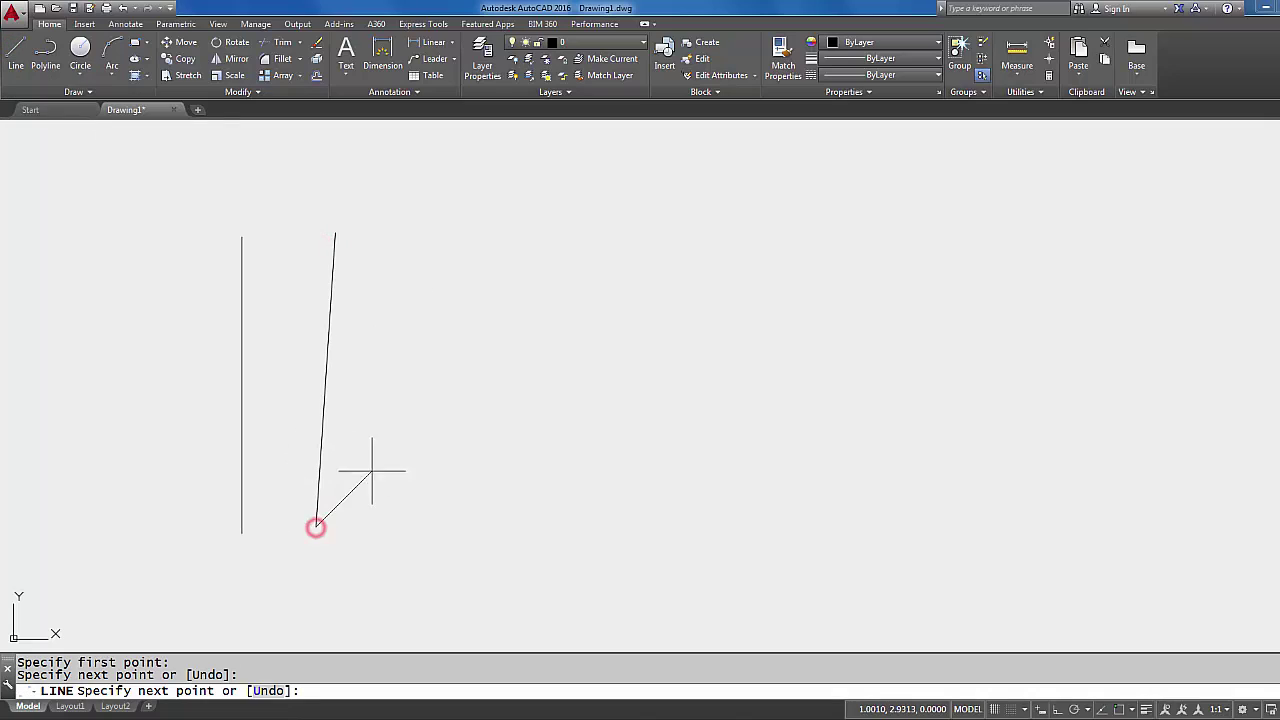
key("Return")
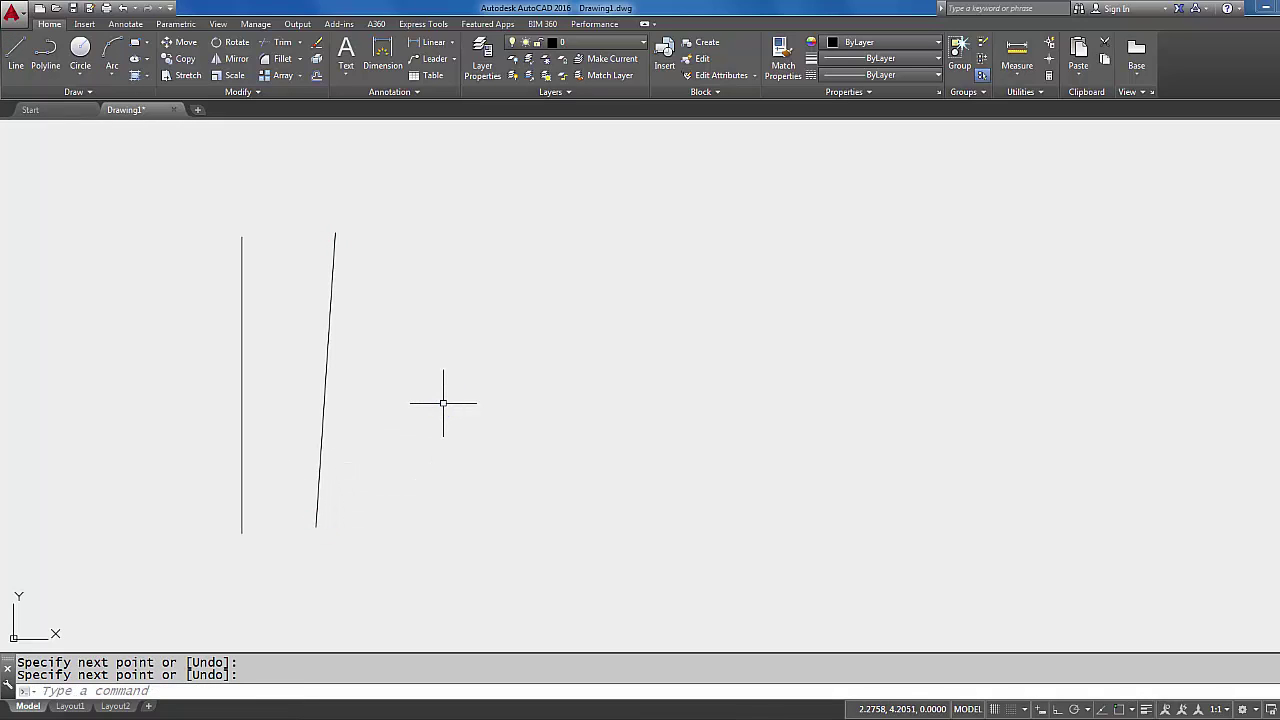
left_click(16, 52)
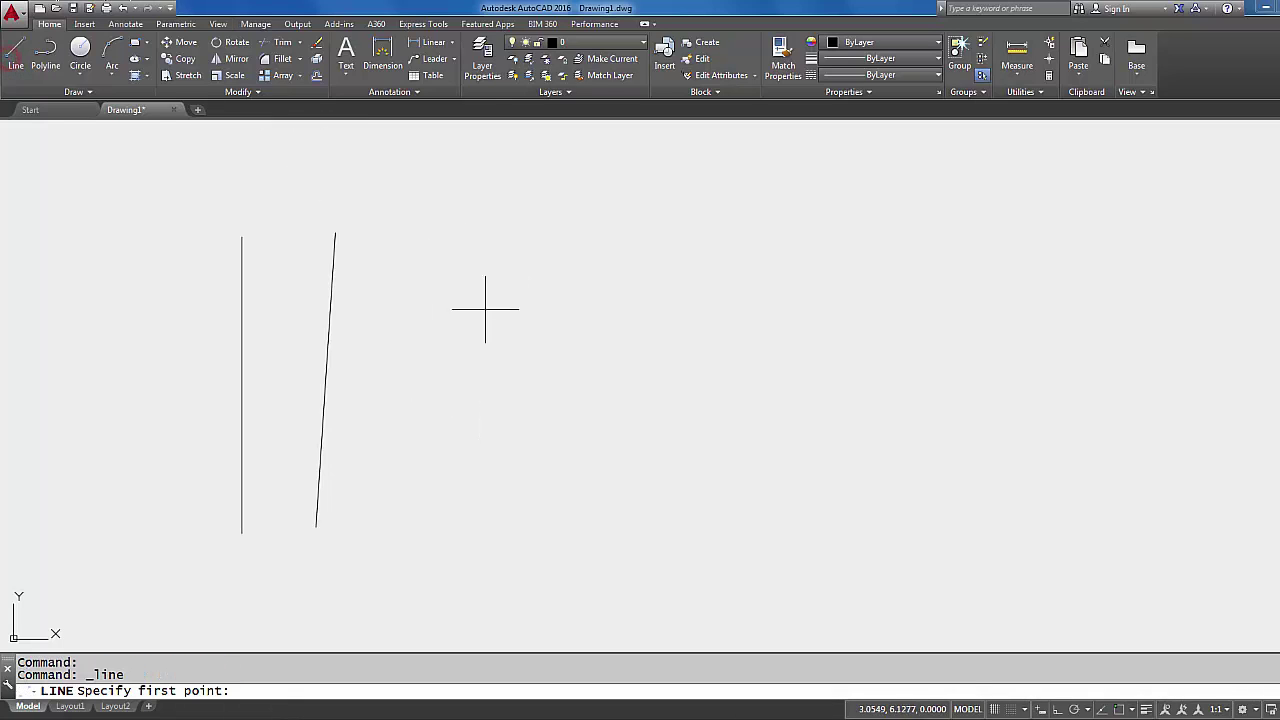
left_click(405, 239)
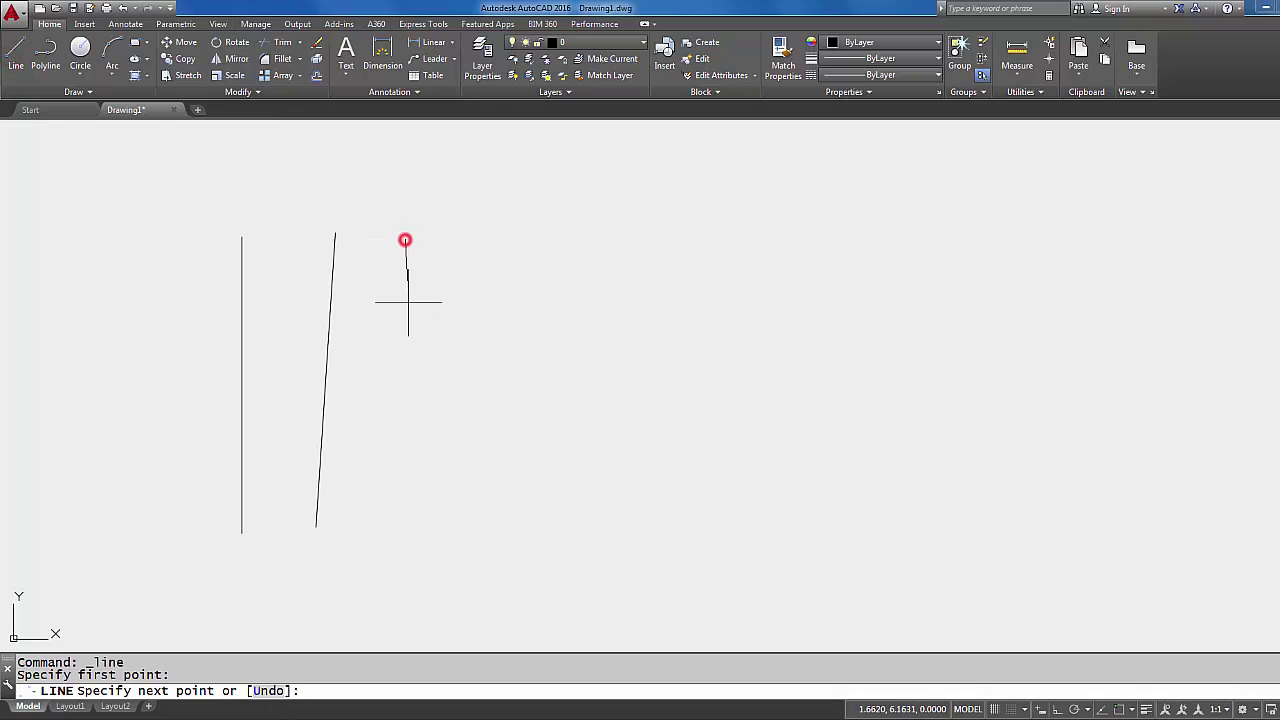
left_click(402, 531)
key("Return")
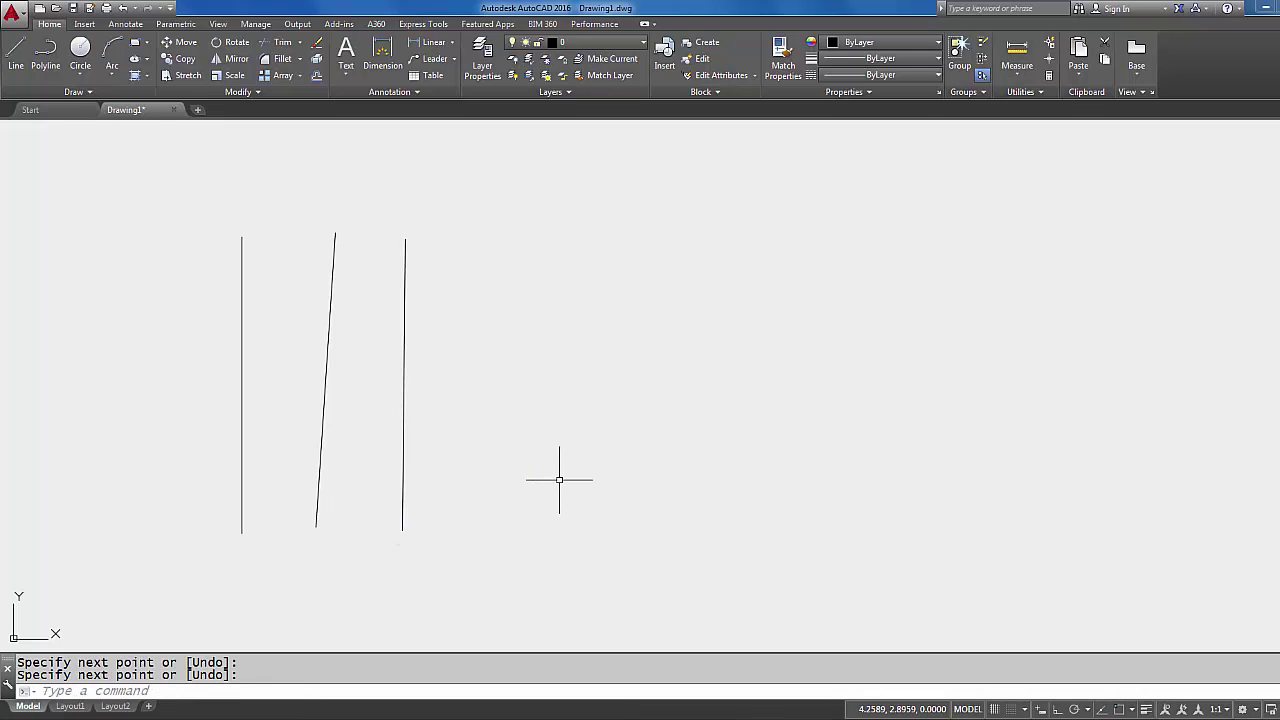
left_click(16, 55)
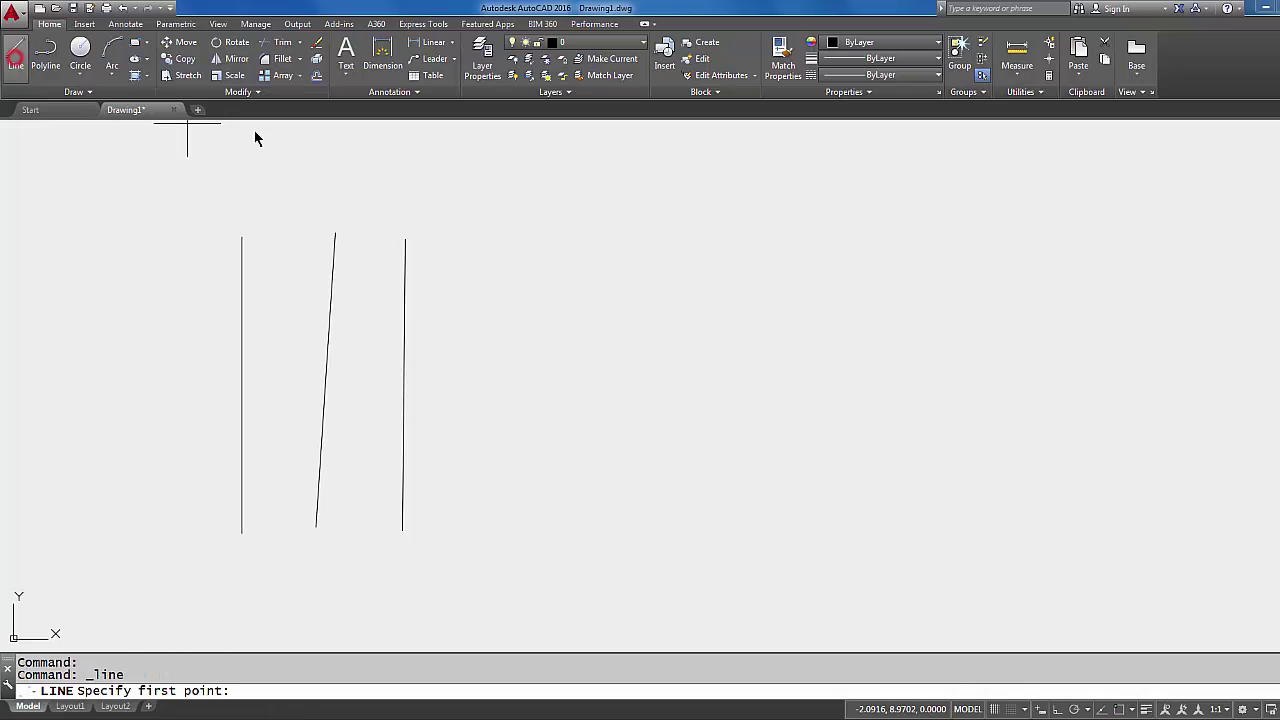
left_click(478, 237)
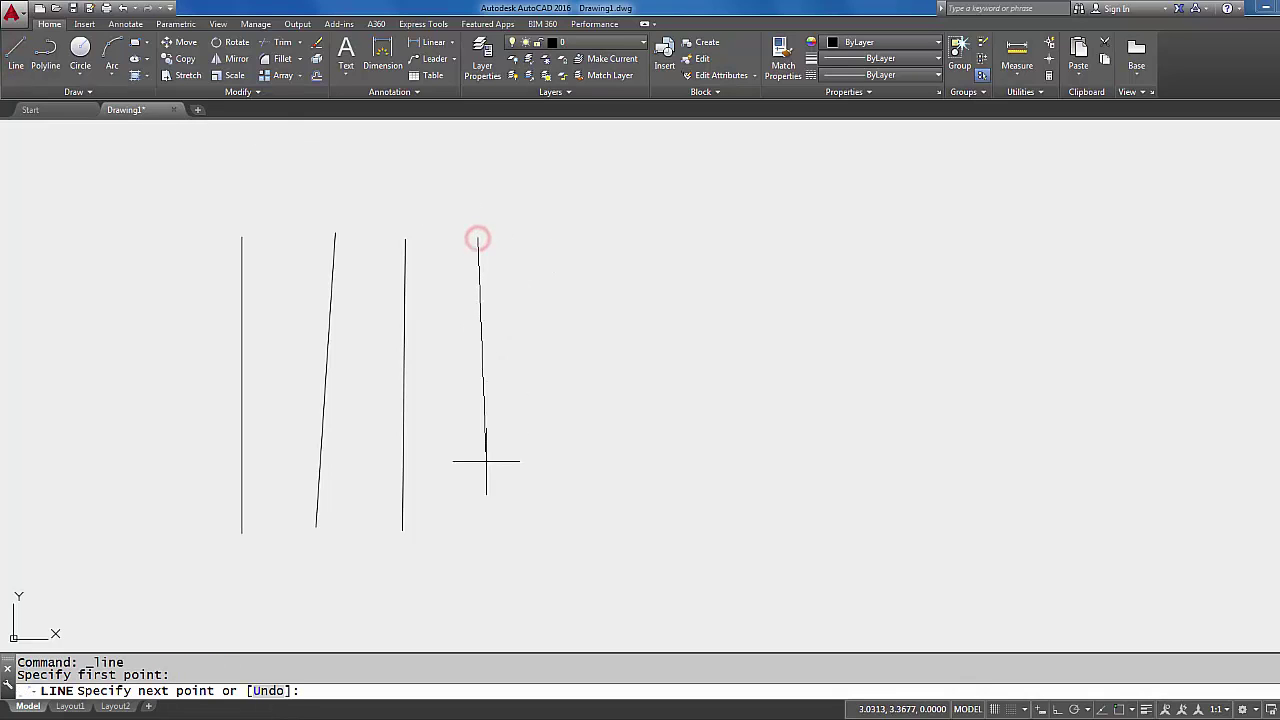
left_click(484, 527)
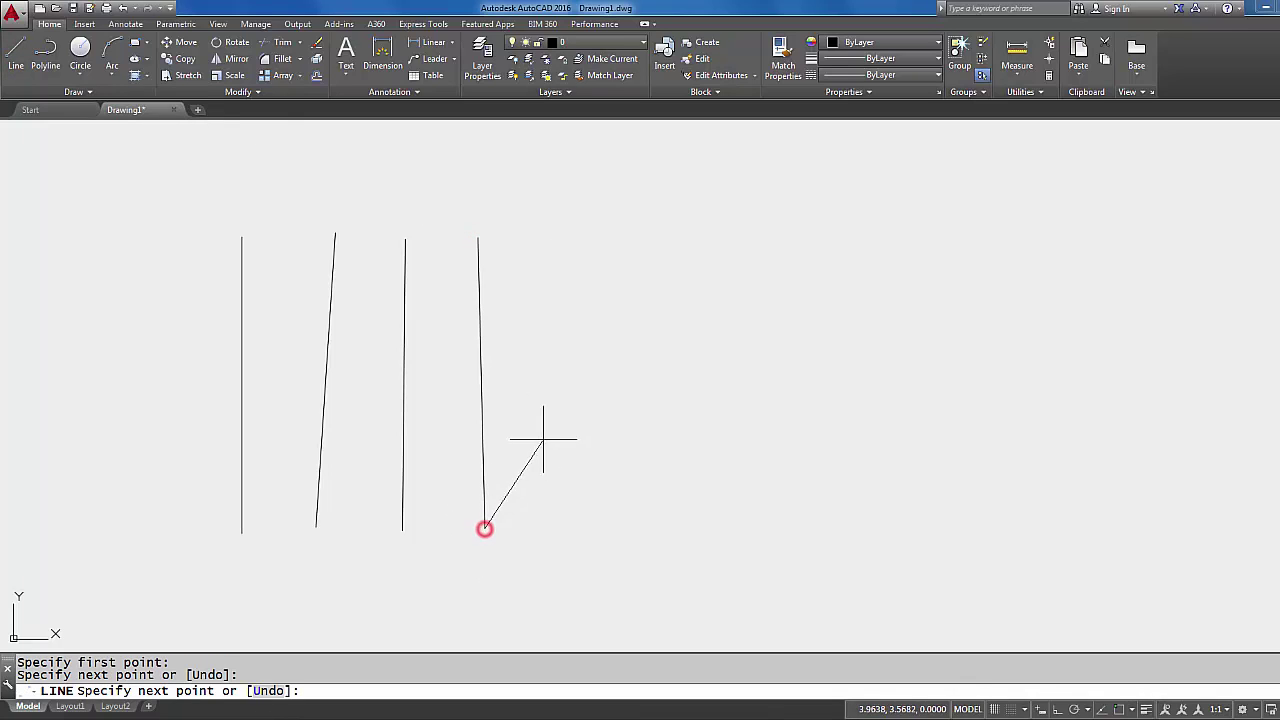
key("Return")
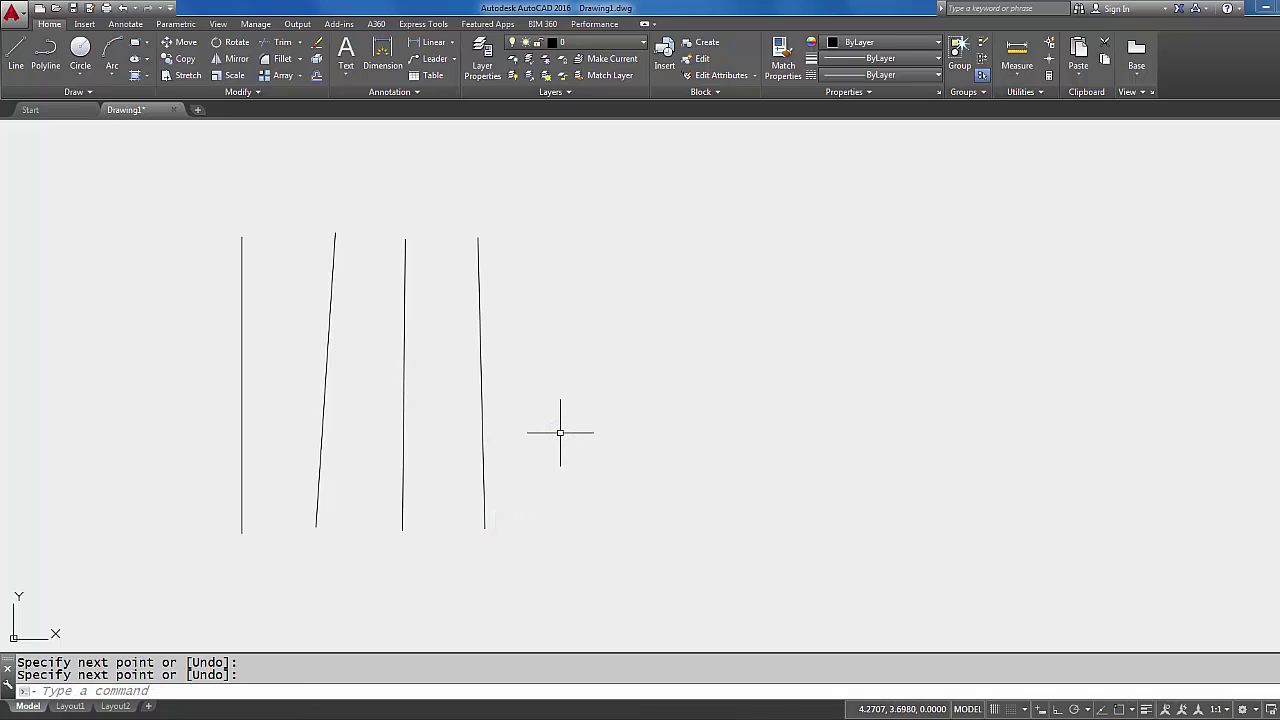
- Draw the fifth and sixth near-vertical lines to the right of the first four
left_click(17, 58)
left_click(582, 238)
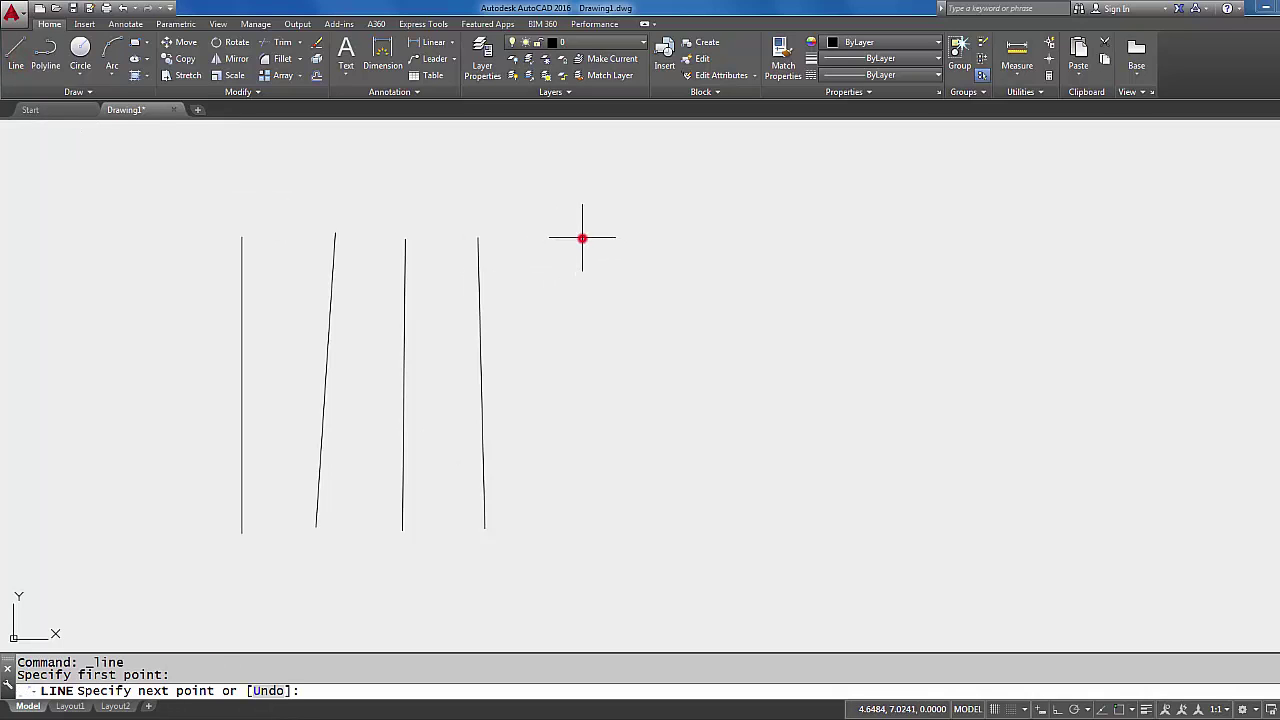
left_click(571, 517)
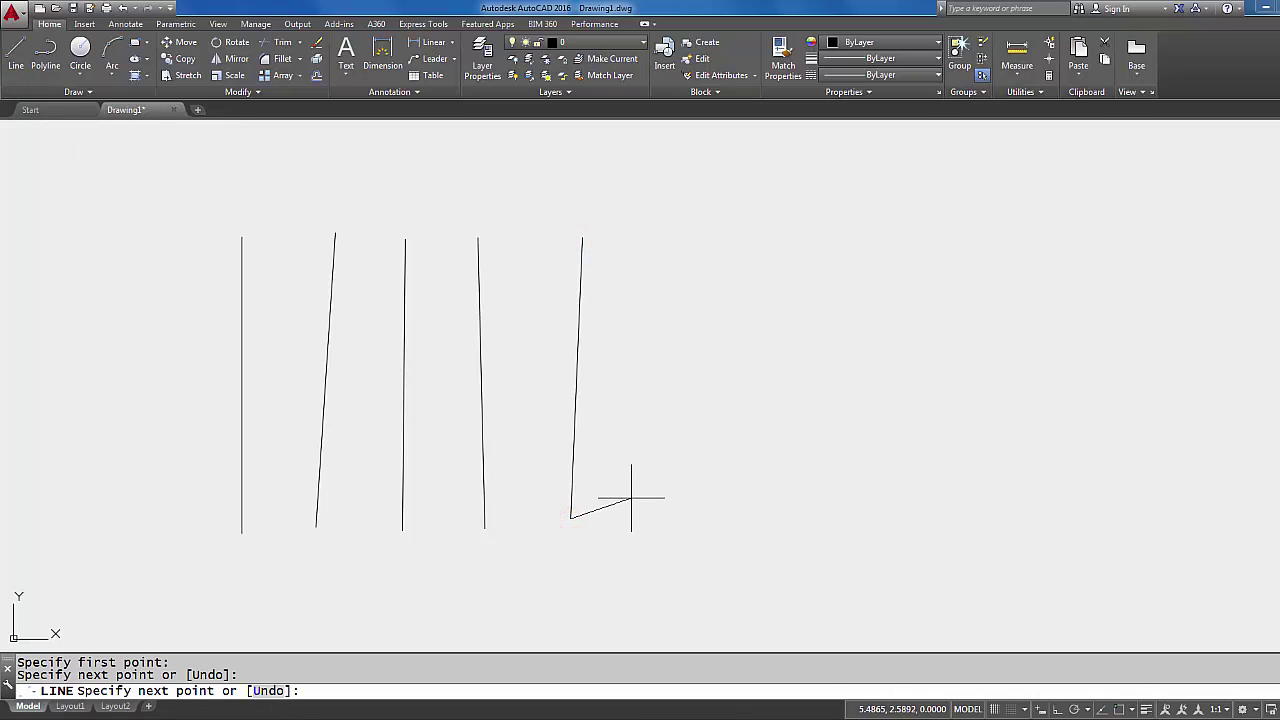
key("Return")
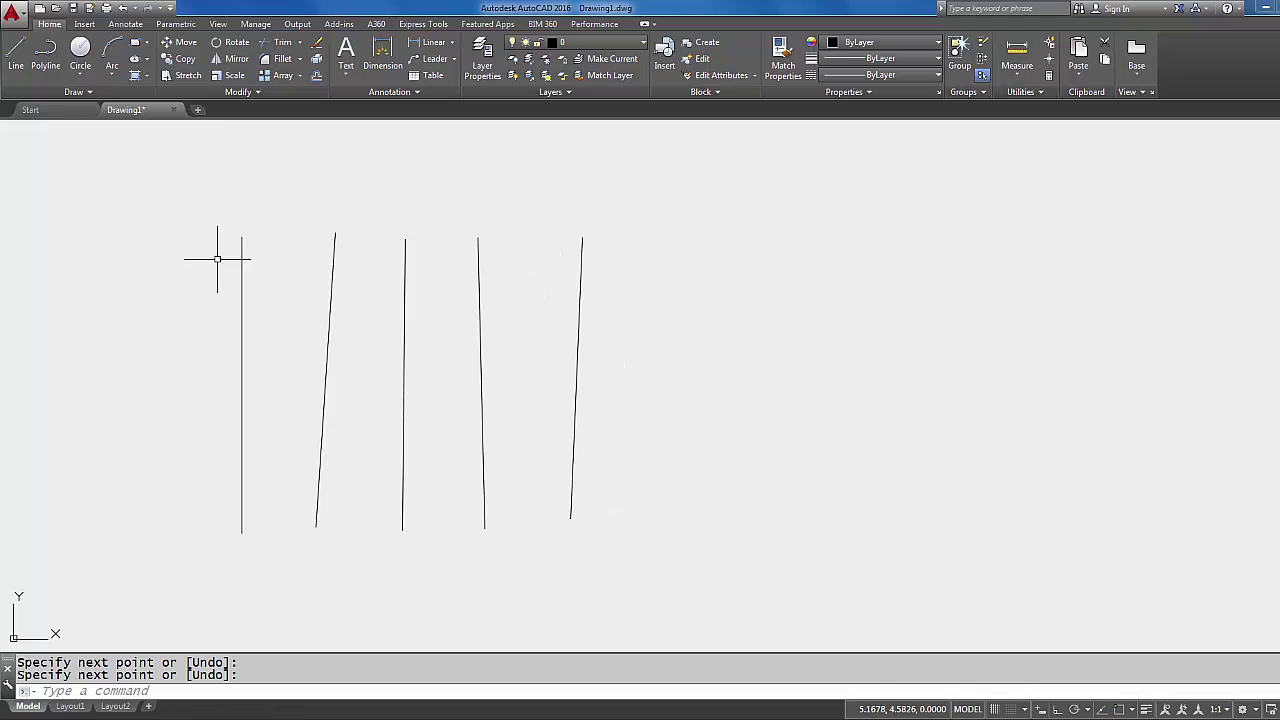
left_click(14, 50)
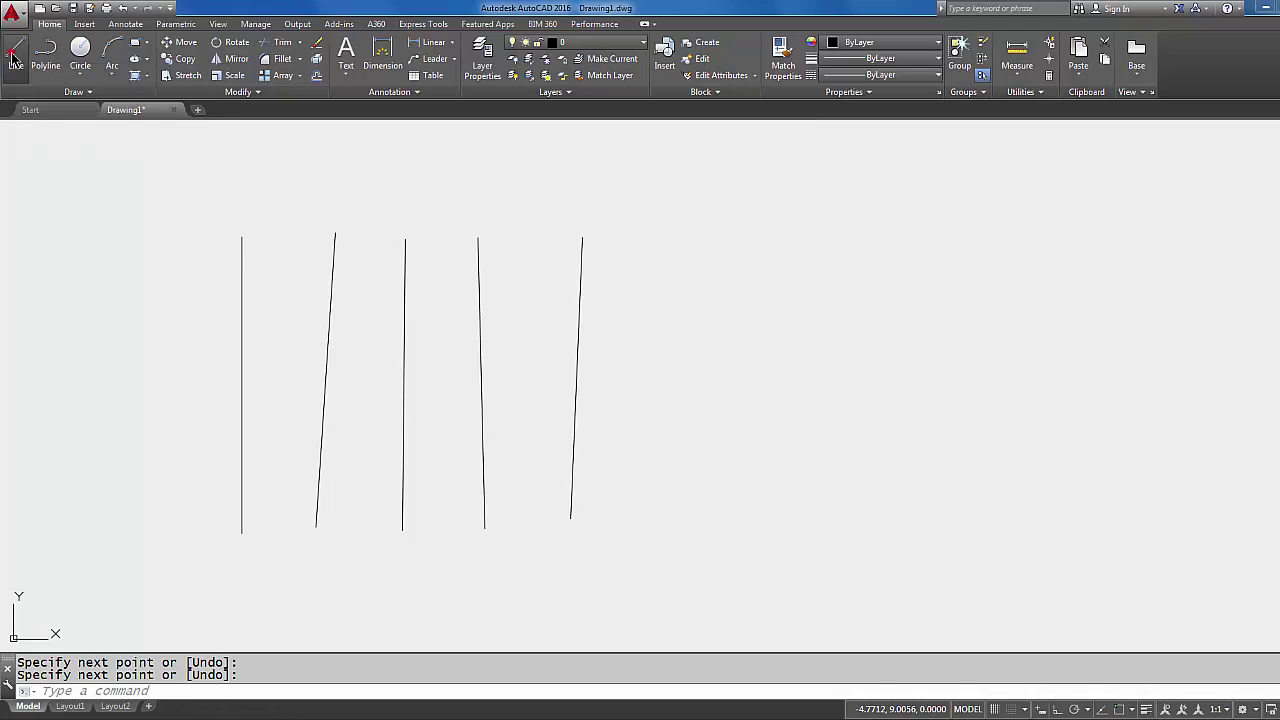
left_click(644, 241)
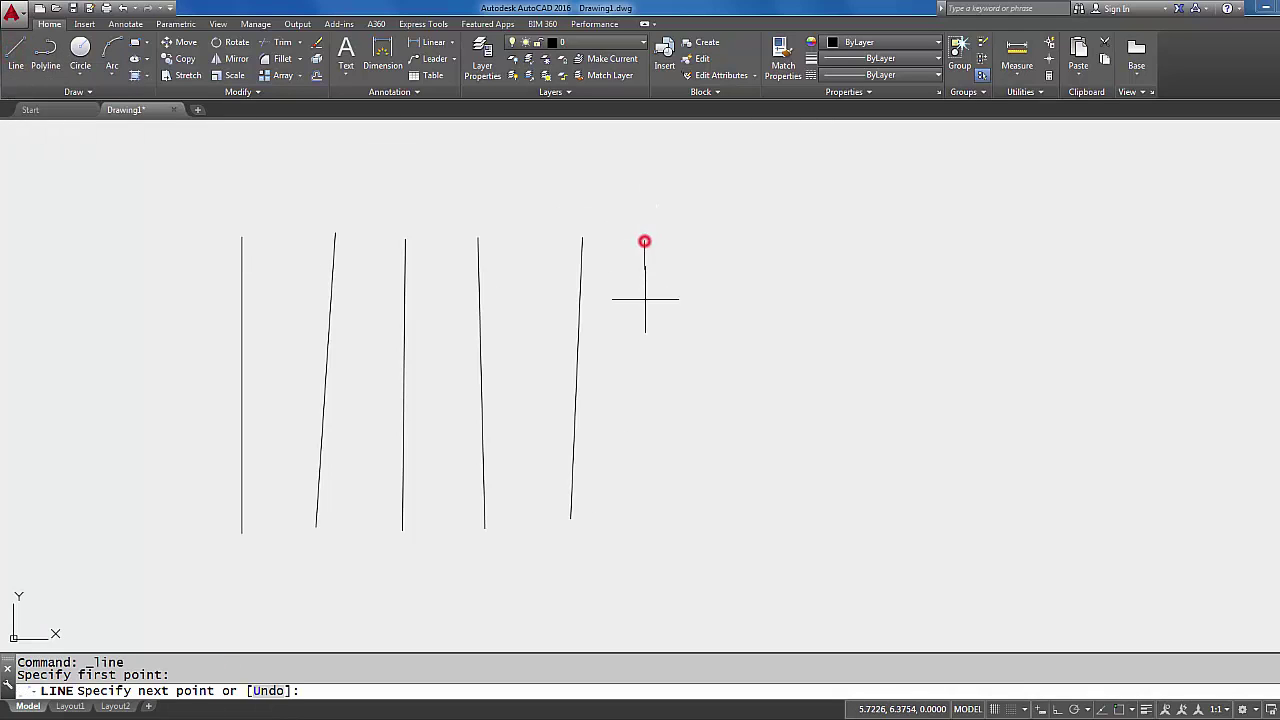
left_click(652, 510)
right_click(748, 406)
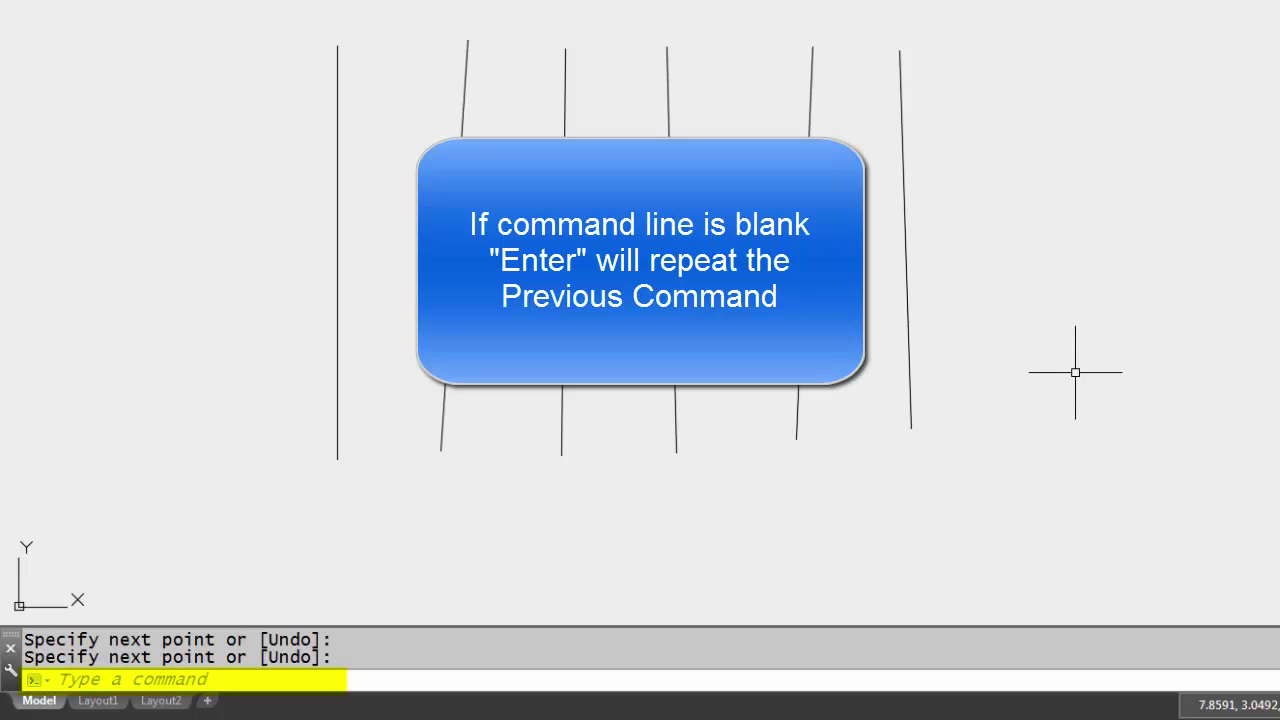
- Draw the seventh and eighth near-vertical lines on the right, repeating LINE for each
right_click(1043, 290)
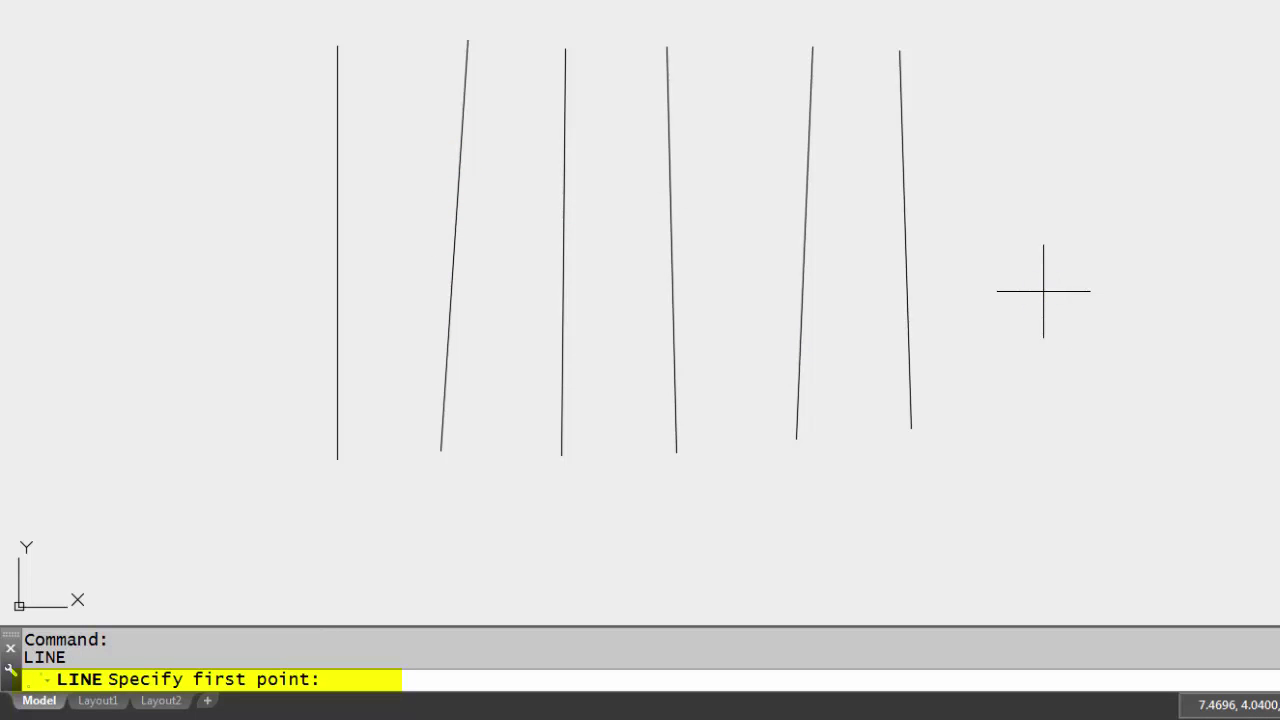
left_click(1010, 39)
left_click(1019, 440)
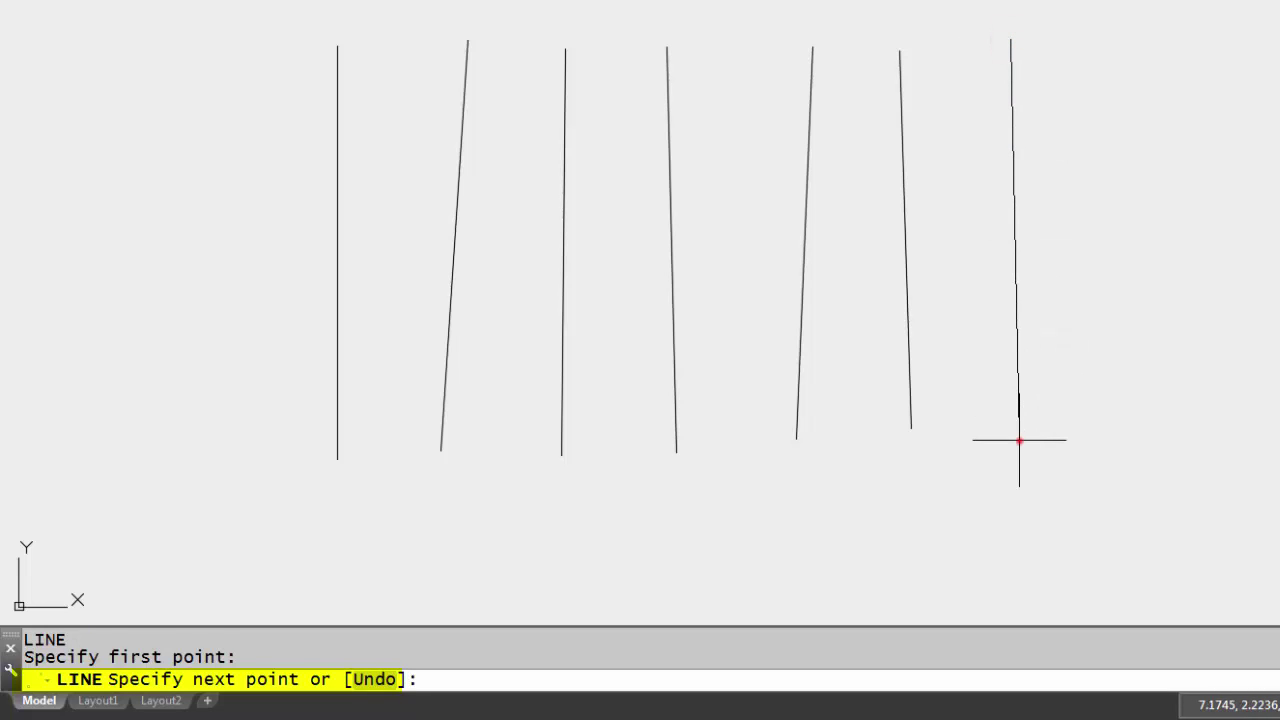
right_click(1159, 116)
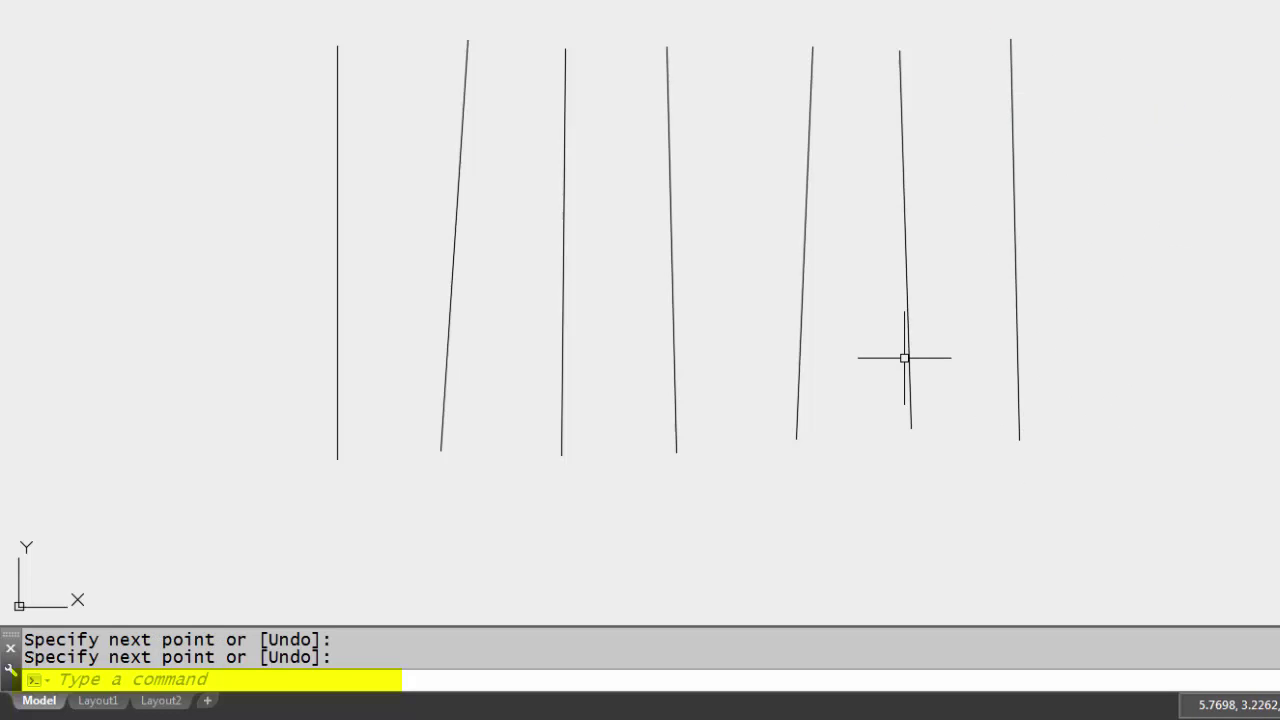
right_click(1122, 186)
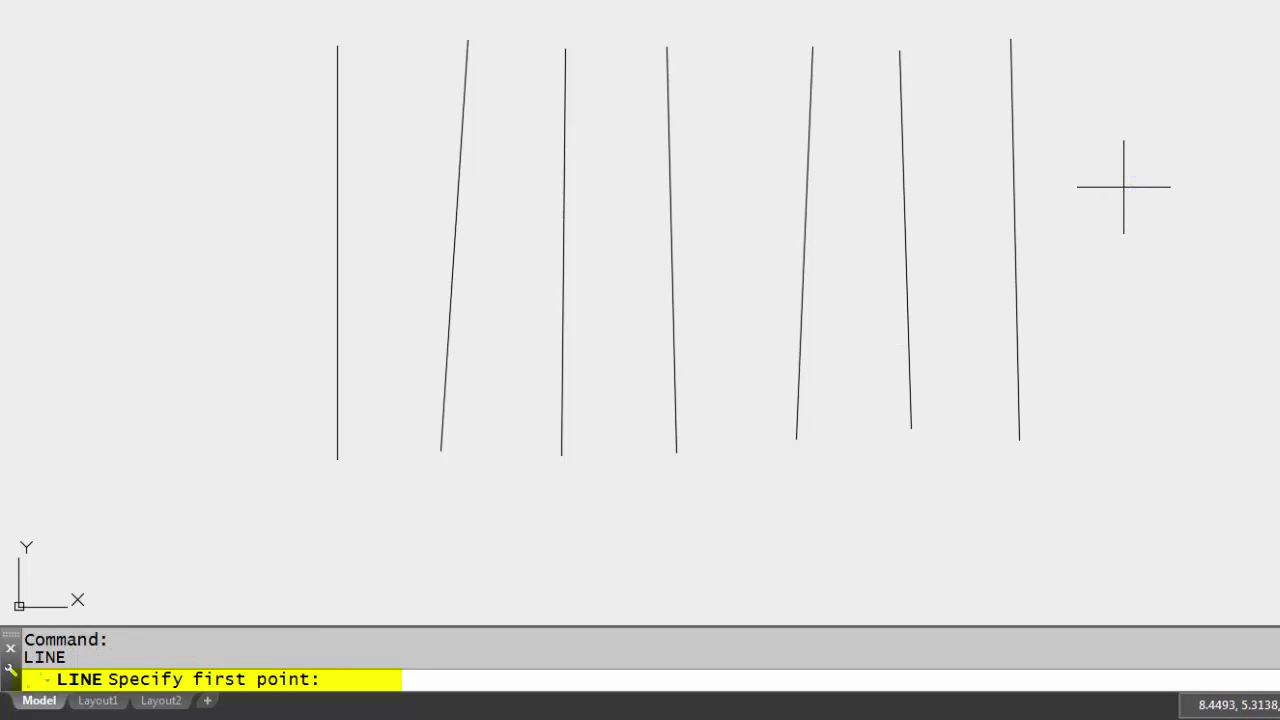
left_click(1132, 43)
left_click(1143, 449)
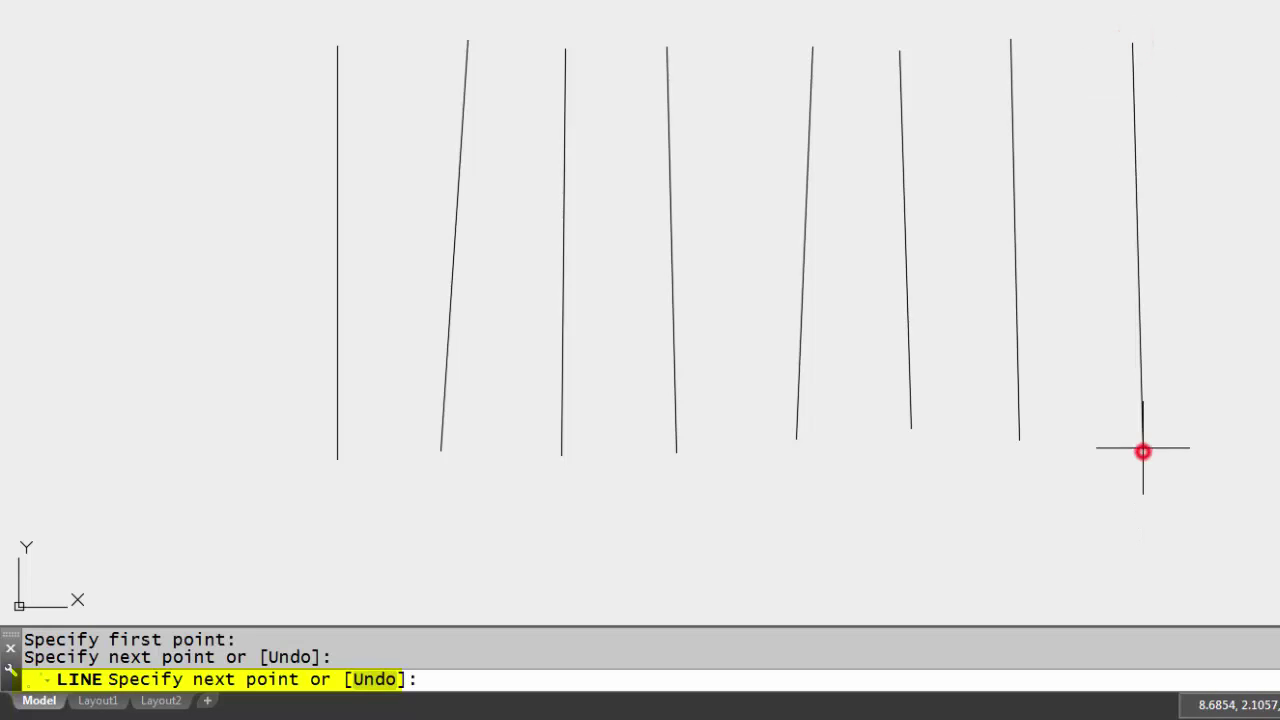
right_click(1246, 323)
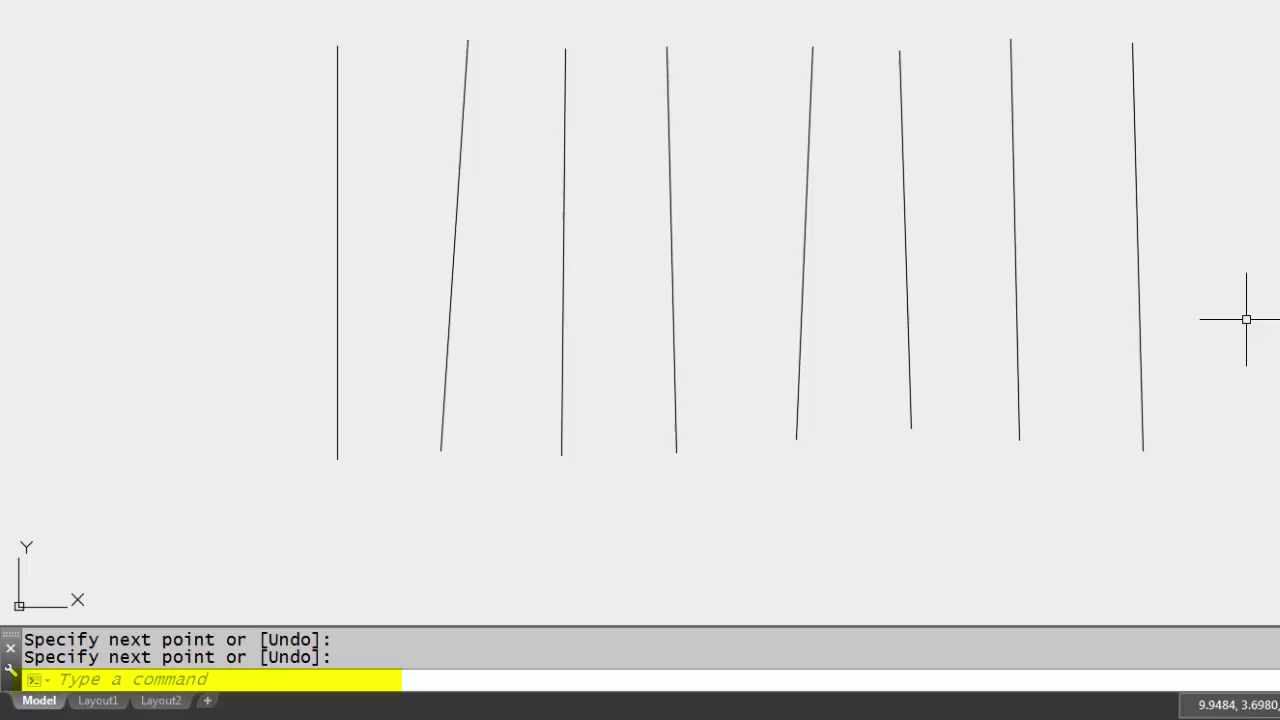
right_click(1246, 320)
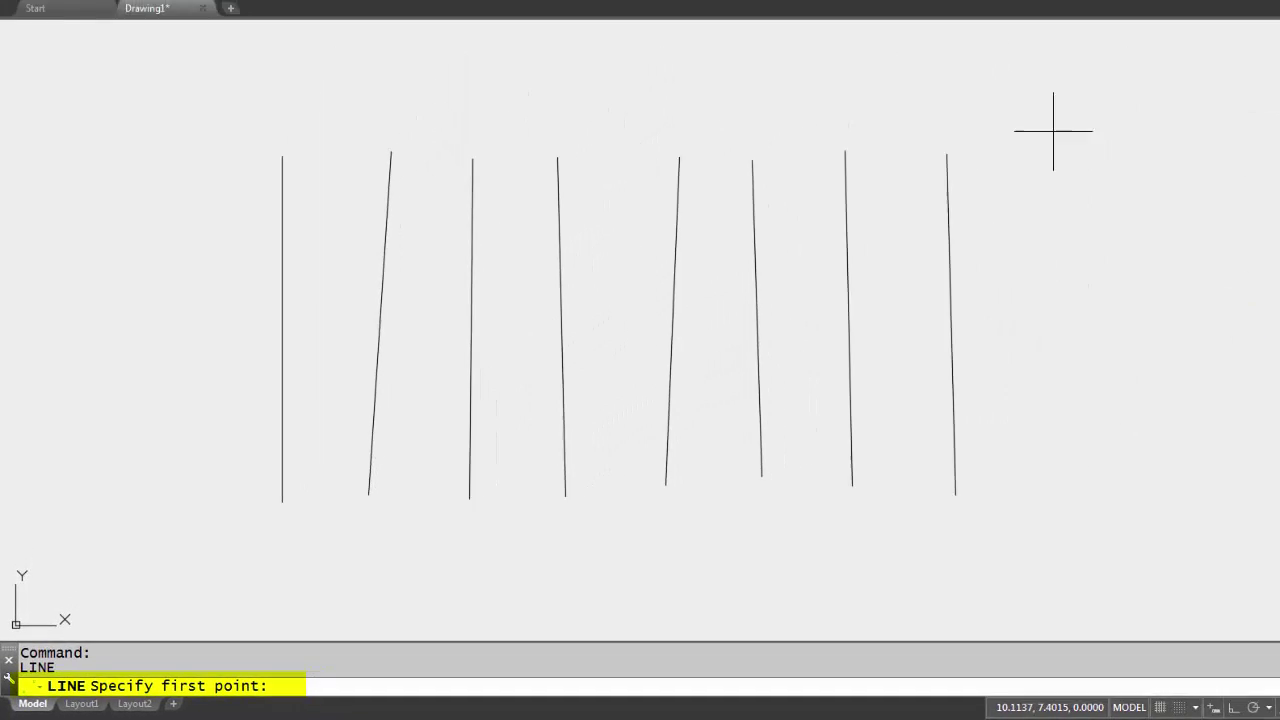
- Draw the ninth and tenth near-vertical lines, completing ten side-by-side strokes
left_click(1264, 24)
left_click(981, 495)
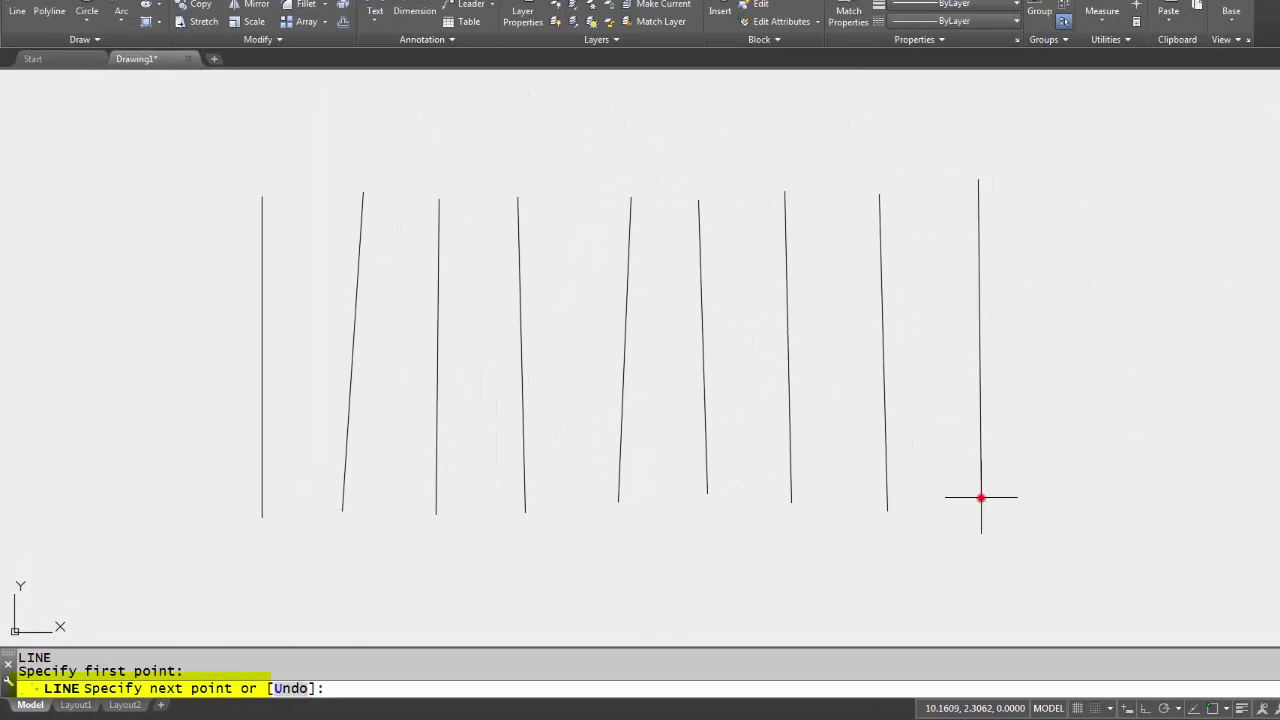
right_click(1071, 385)
right_click(1071, 385)
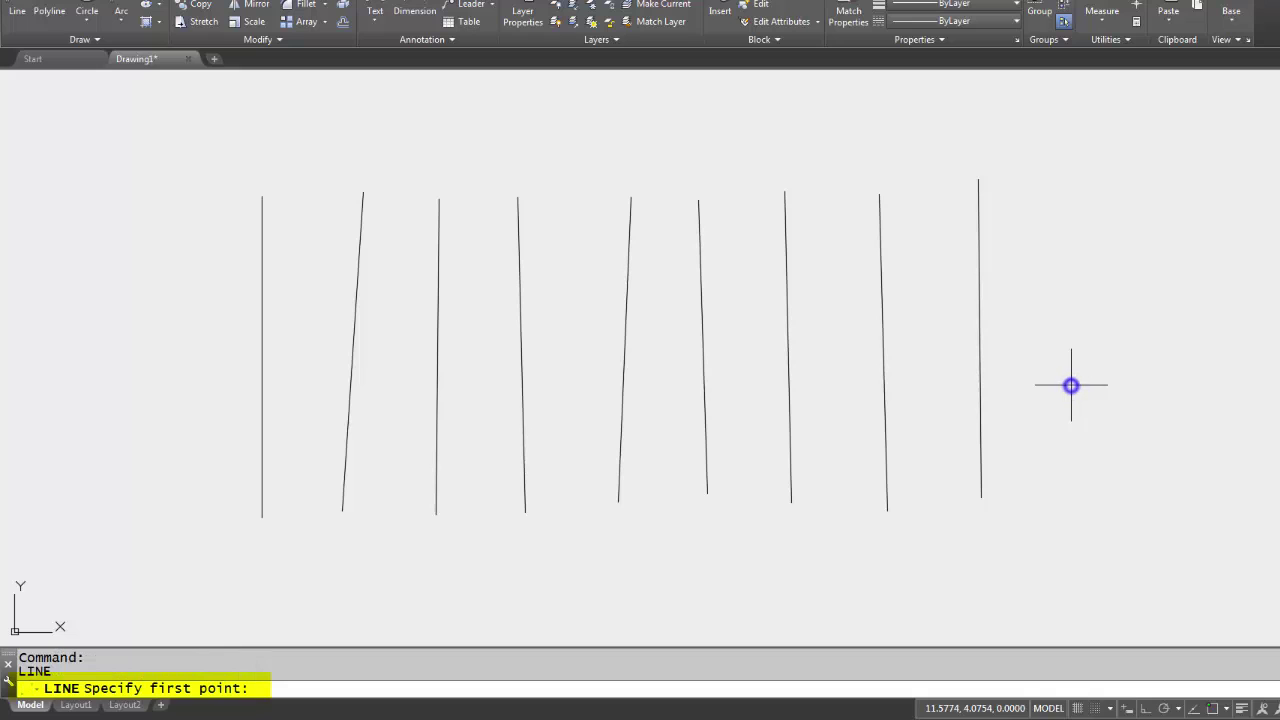
left_click(1065, 189)
left_click(1062, 513)
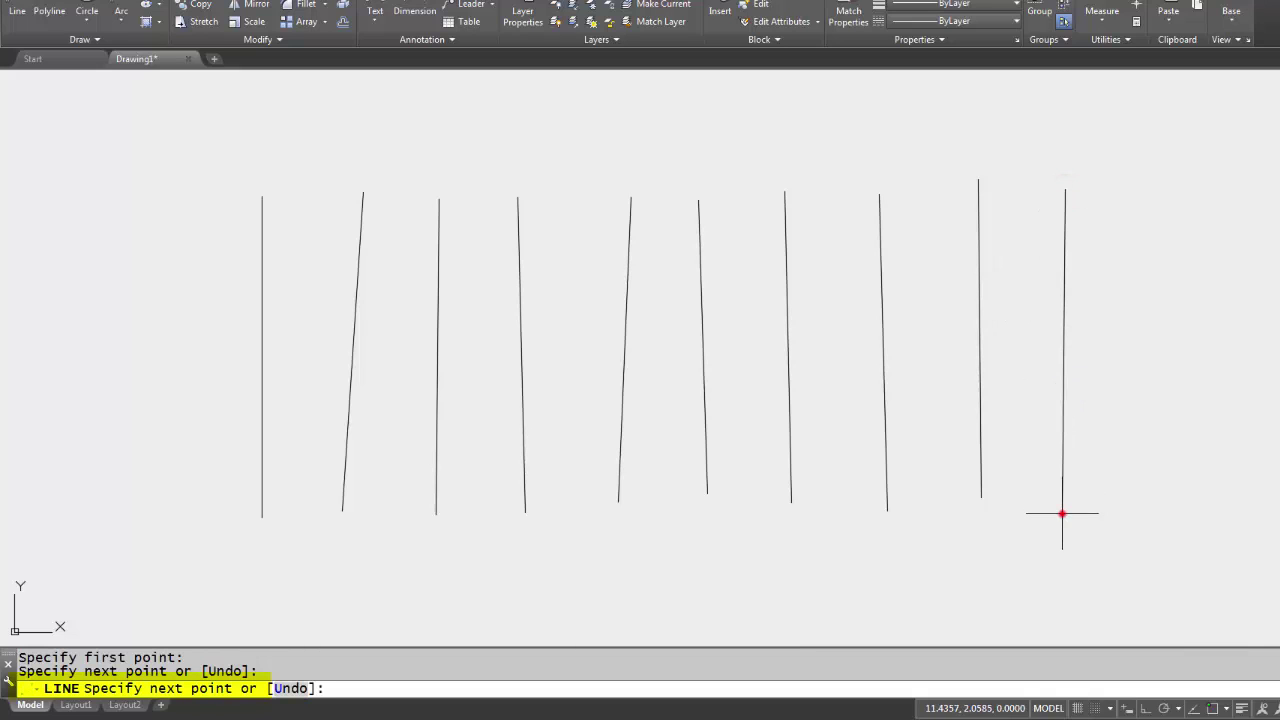
right_click(1130, 383)
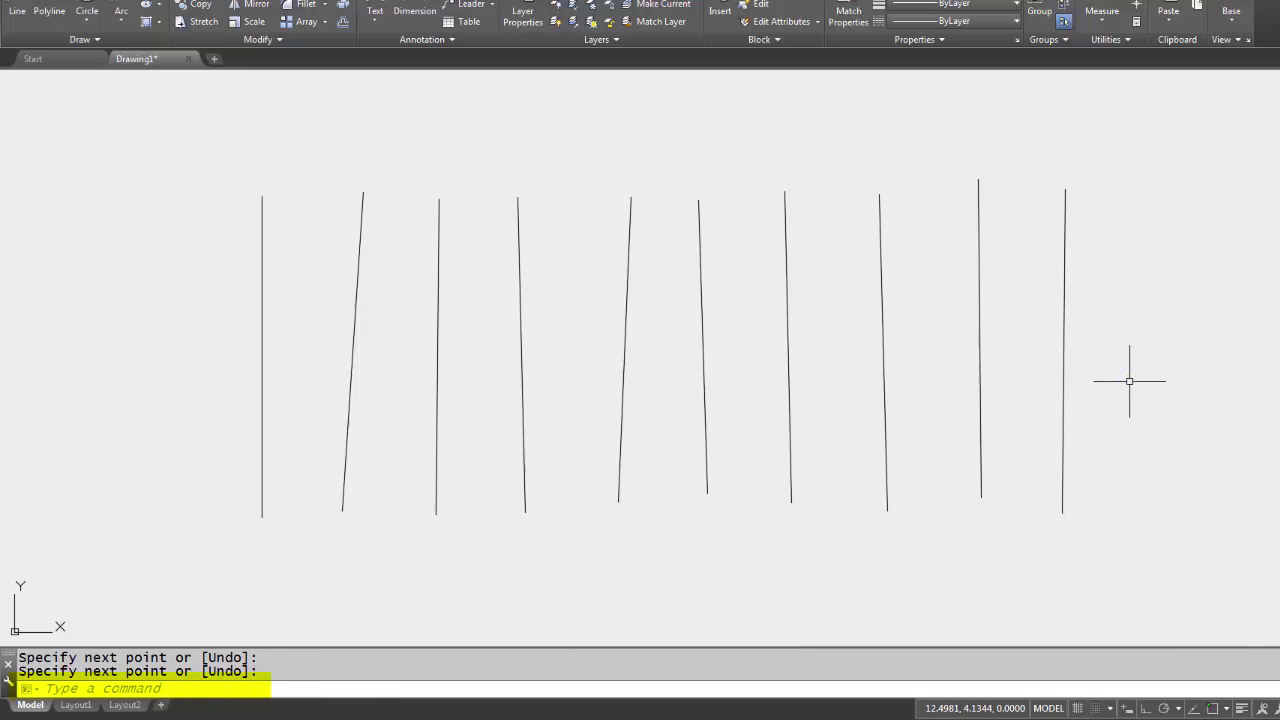
right_click(1129, 382)
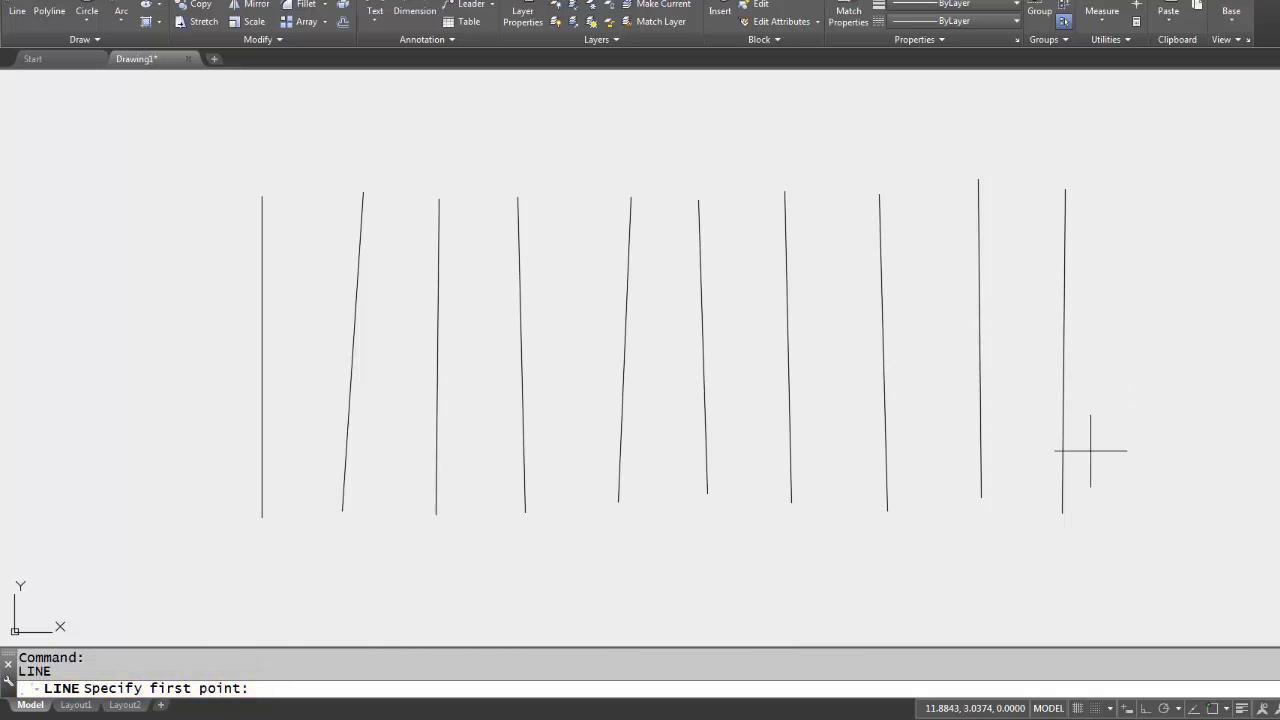